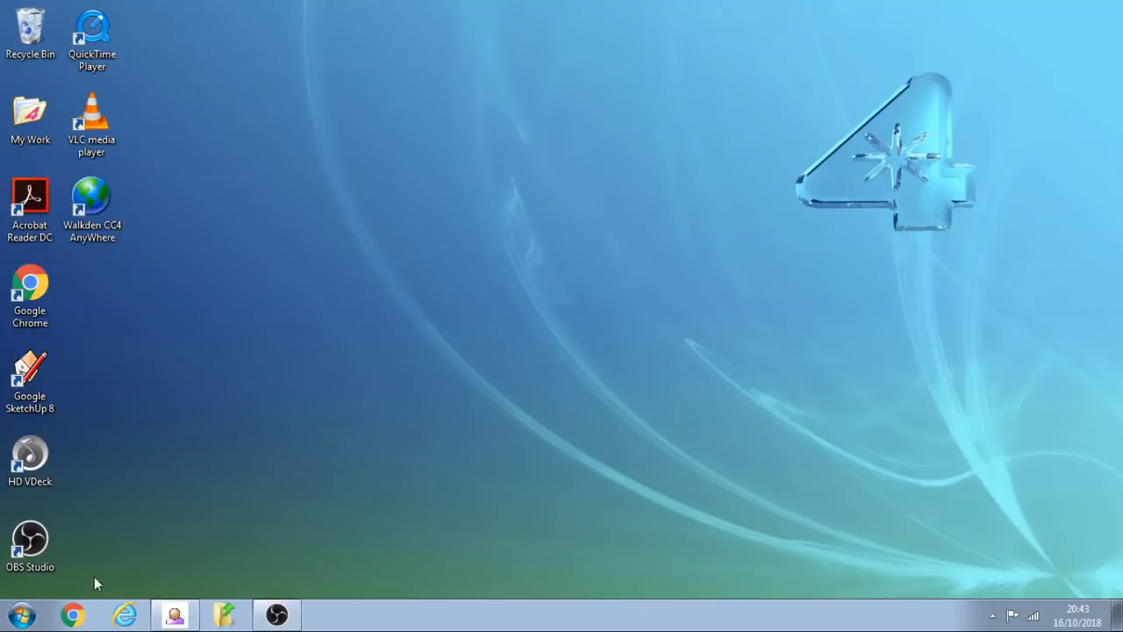
- Launch Macromedia Flash Professional 8 from the Macromedia Studio 8 programs and create a new Flash Document
{"action": "left_click", "coordinate": [26, 621]}
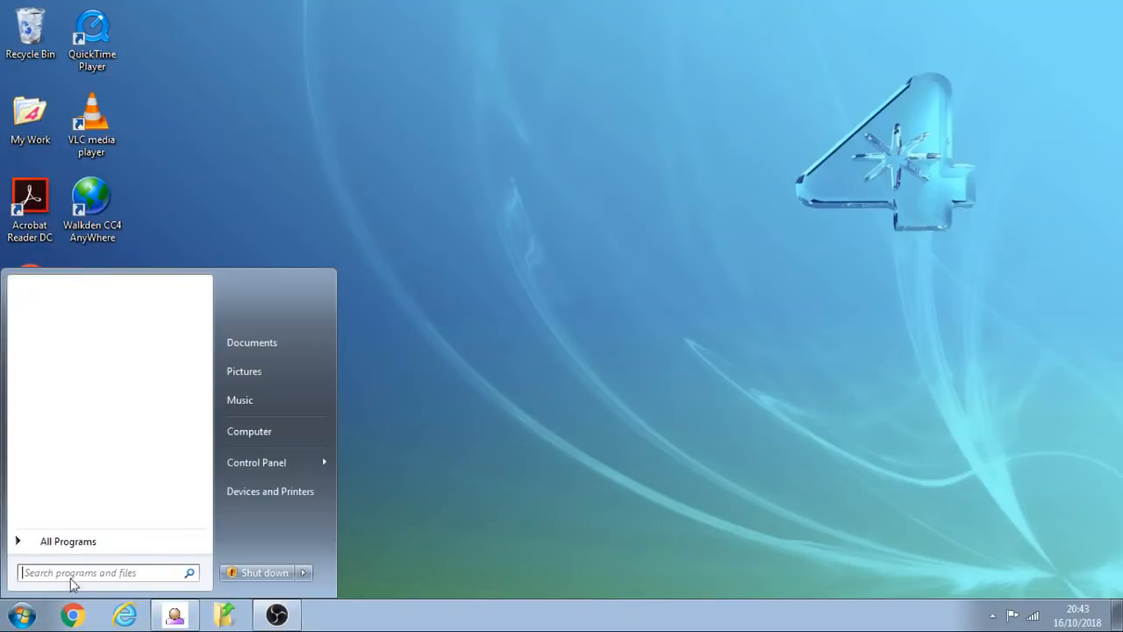
{"action": "left_click", "coordinate": [106, 543]}
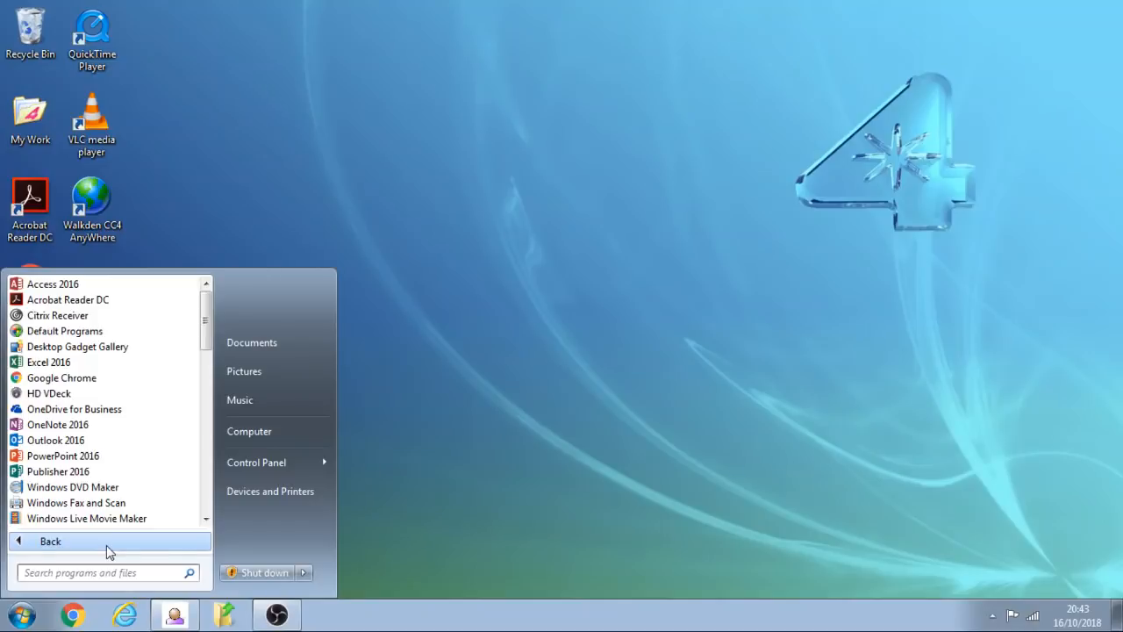
{"action": "left_click_drag", "start_coordinate": [204, 346], "coordinate": [209, 439]}
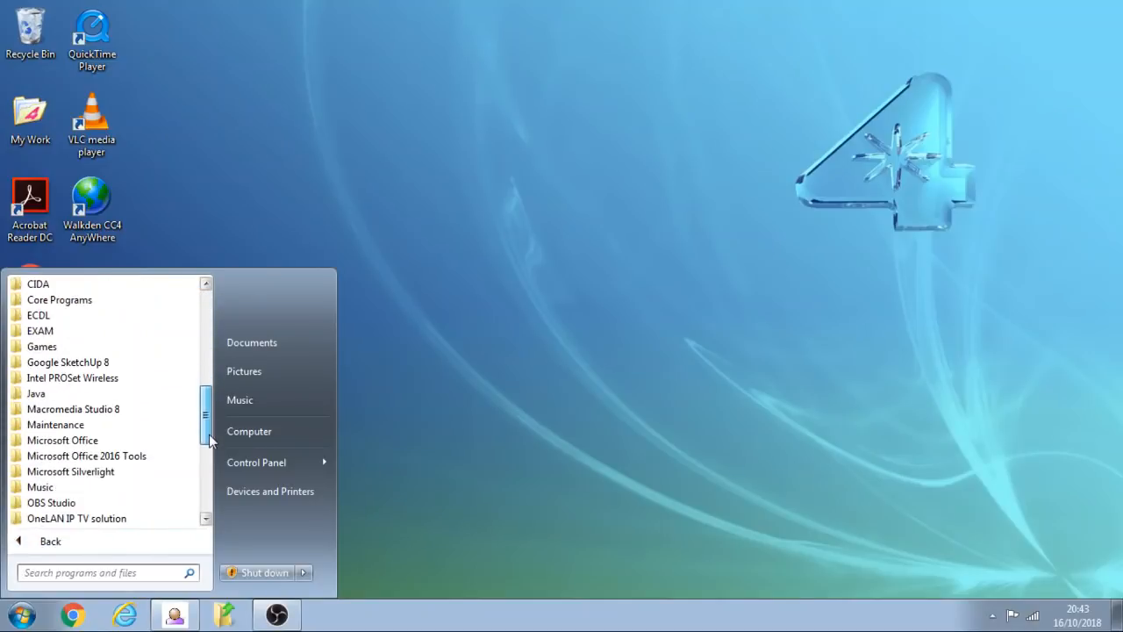
{"action": "left_click", "coordinate": [118, 412]}
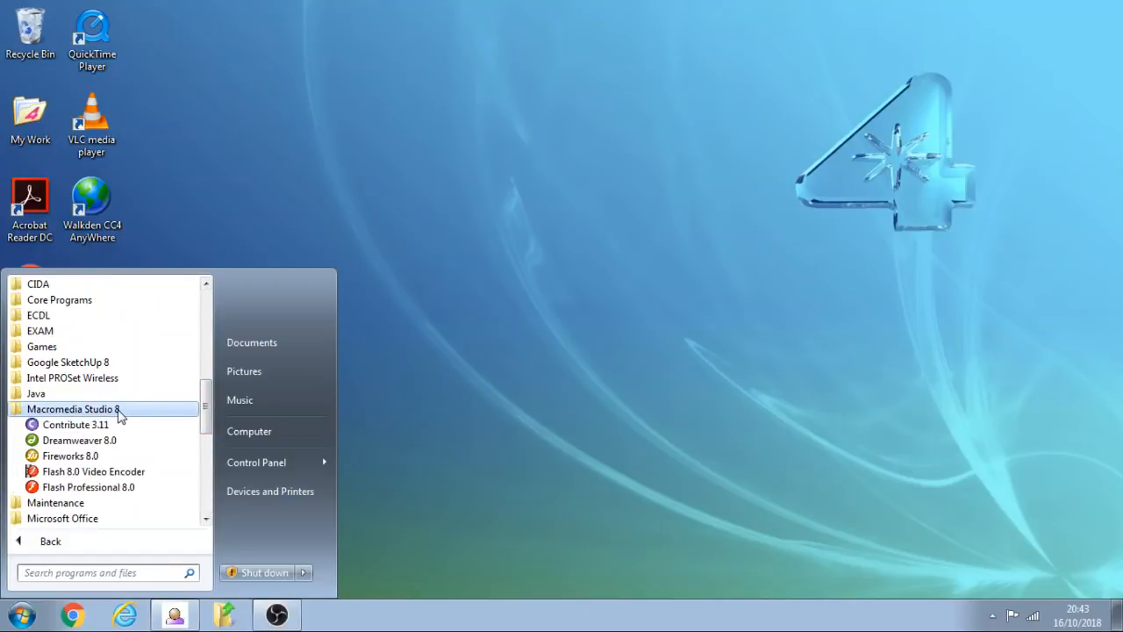
{"action": "left_click", "coordinate": [143, 494]}
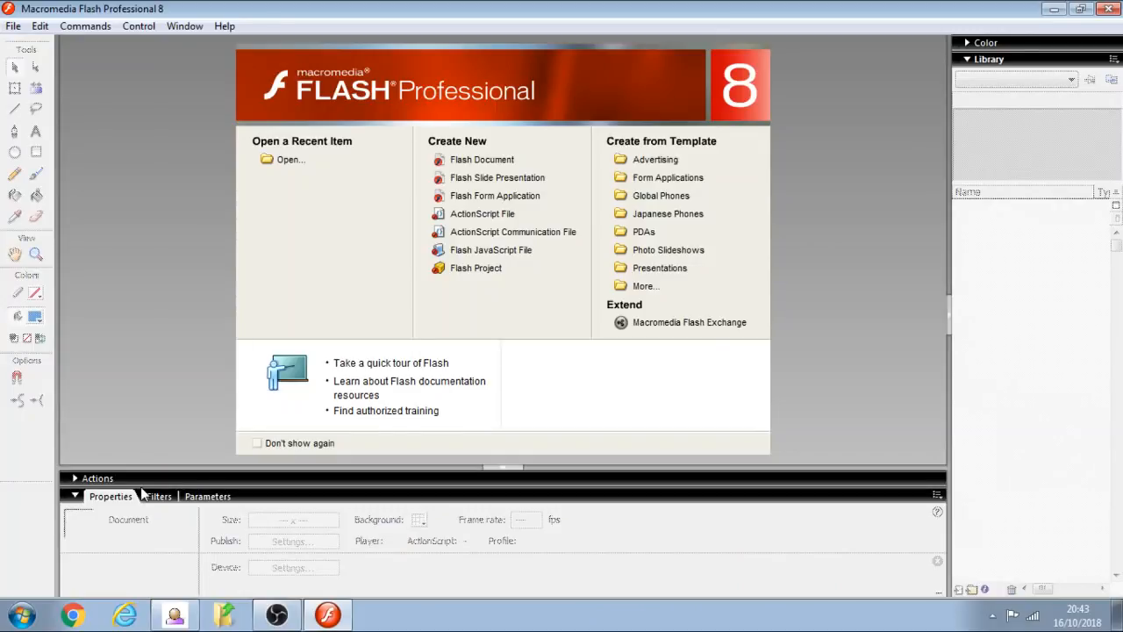
{"action": "left_click", "coordinate": [483, 160]}
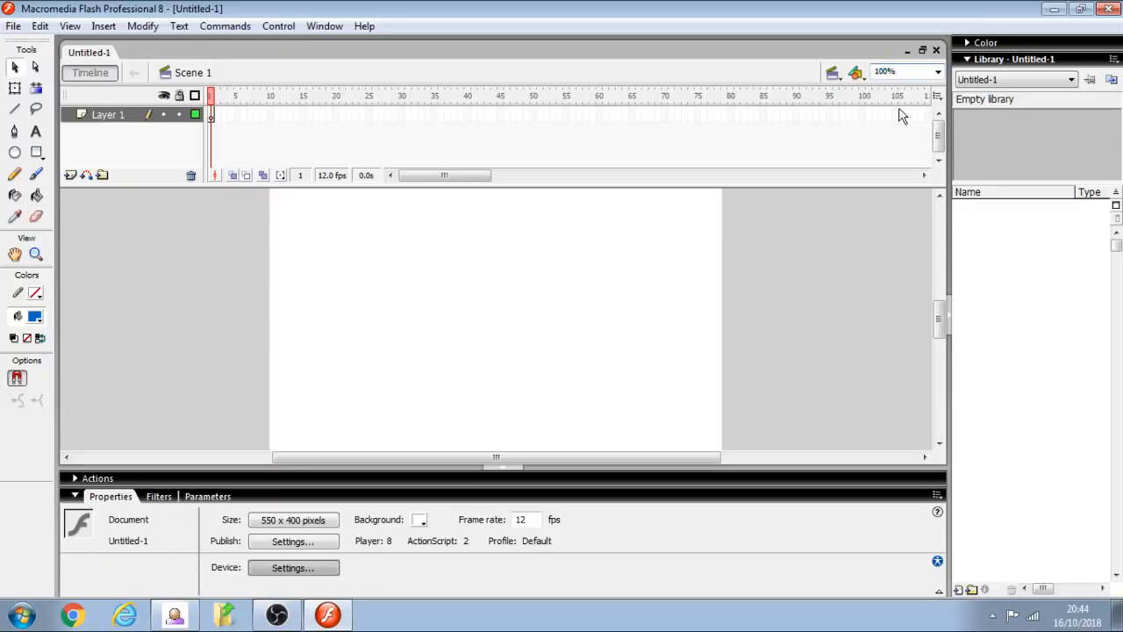
- Rename the first layer to Stickman
{"action": "key", "text": "BackSpace"}
{"action": "key", "text": "BackSpace"}
{"action": "key", "text": "BackSpace"}
{"action": "type", "text": "75"}
{"action": "key", "text": "Return"}
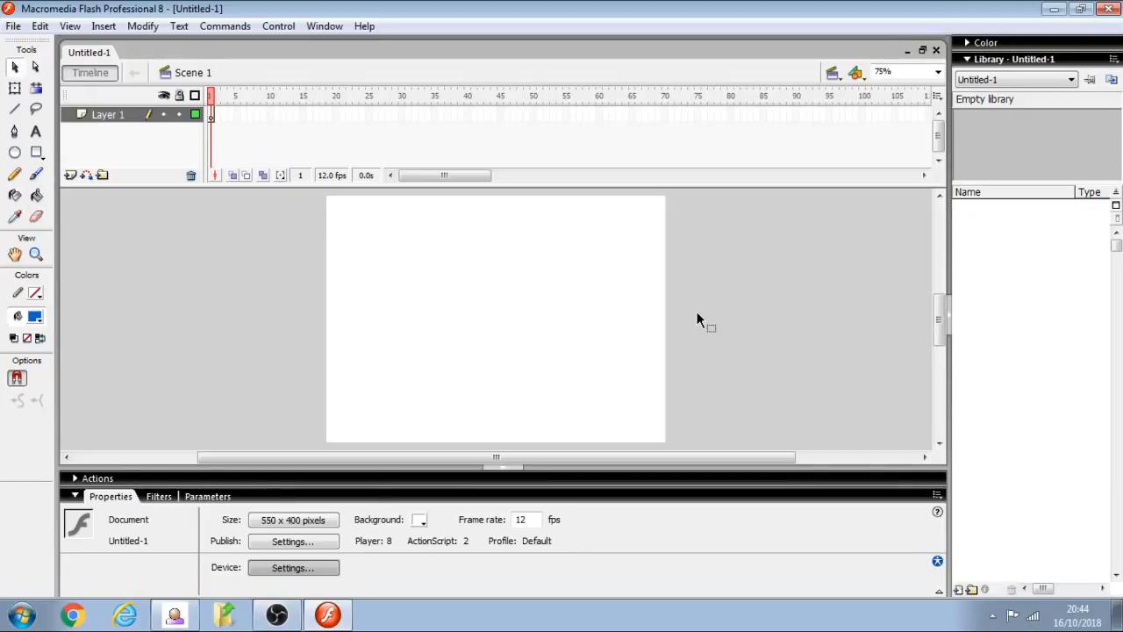
{"action": "double_click", "coordinate": [106, 116]}
{"action": "type", "text": "Stickman"}
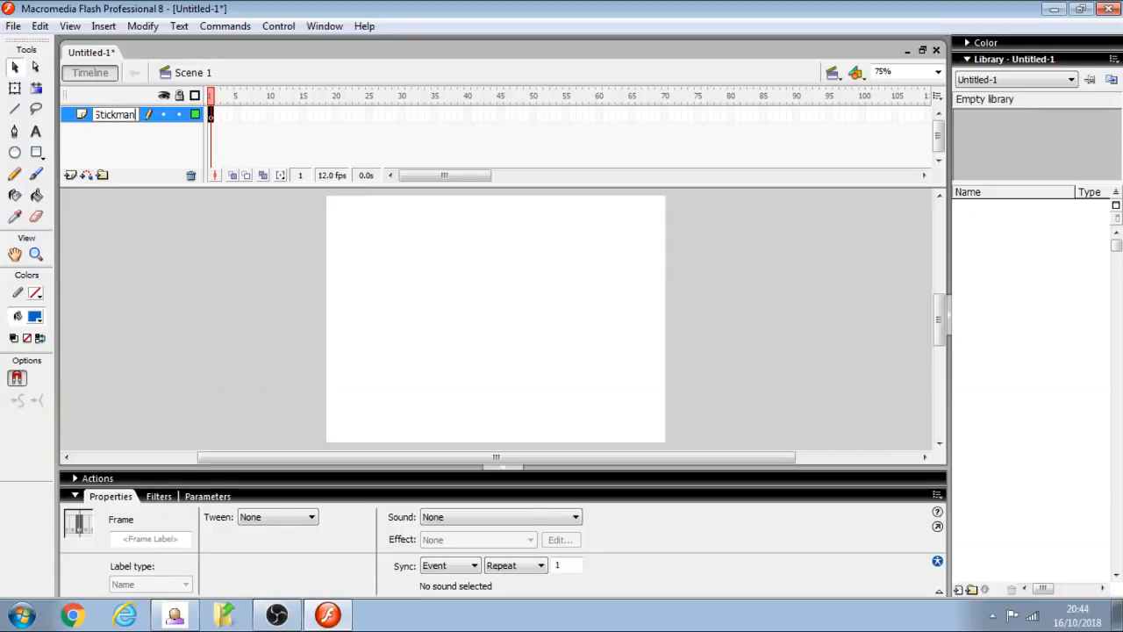
{"action": "key", "text": "Return"}
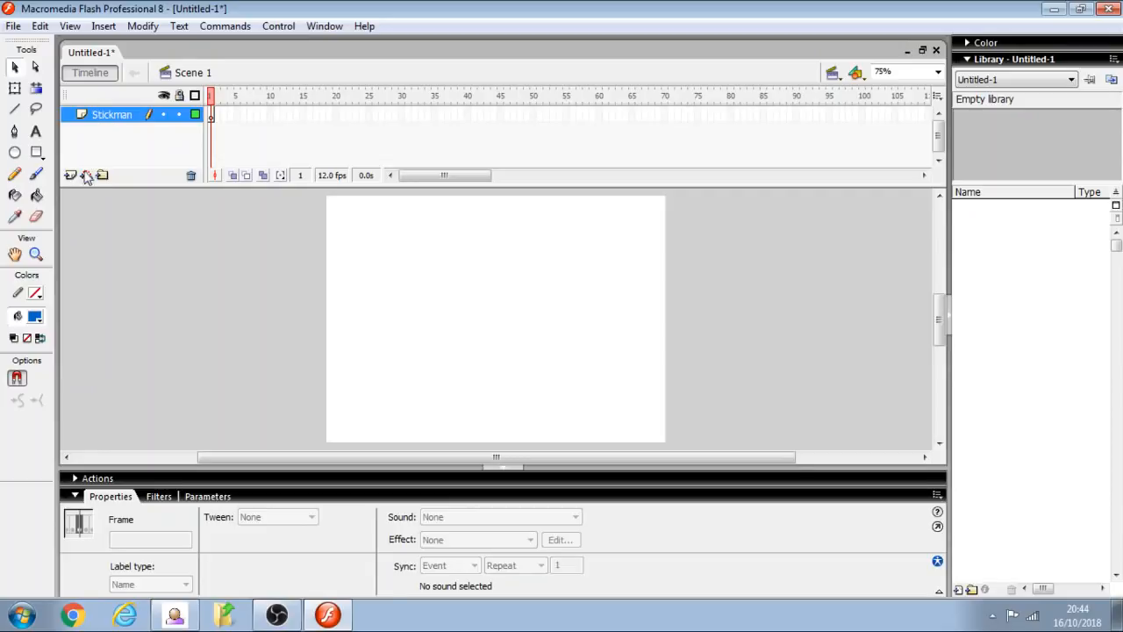
- Draw a stick figure near the stage's lower left with the Brush tool, using fill colour #00FF00 and a small brush size
{"action": "left_click", "coordinate": [36, 175]}
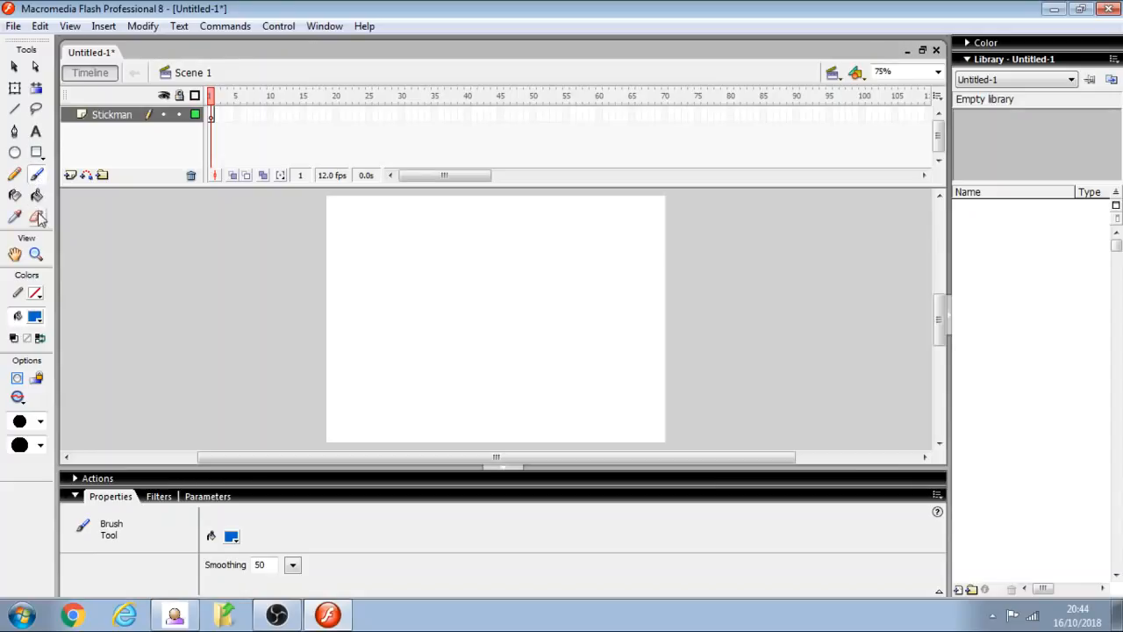
{"action": "left_click", "coordinate": [36, 318]}
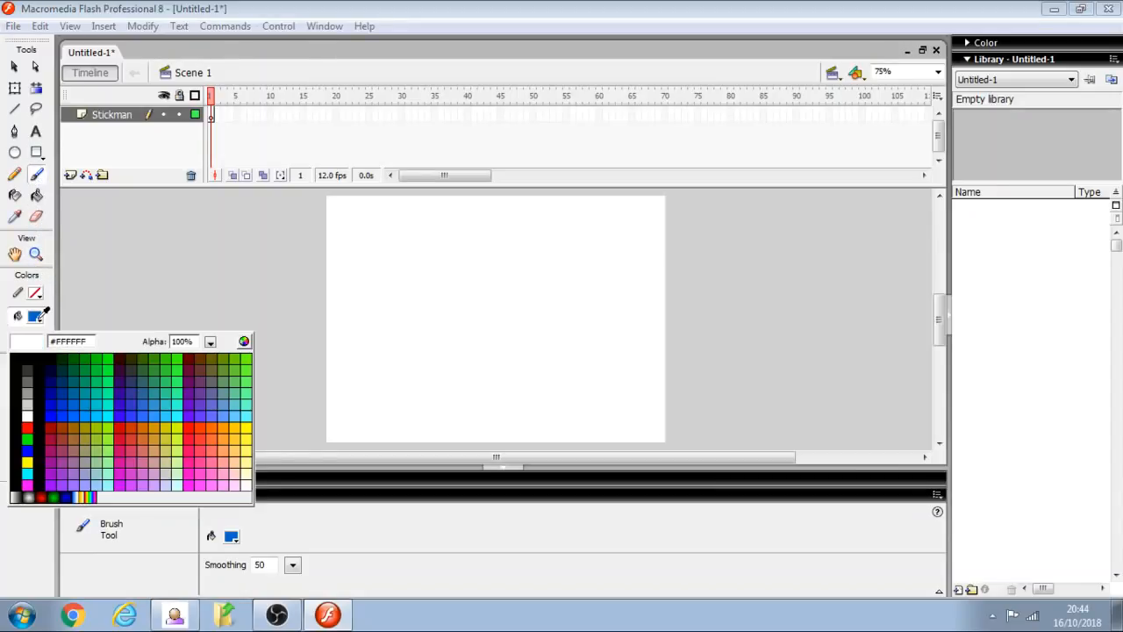
{"action": "left_click", "coordinate": [108, 358]}
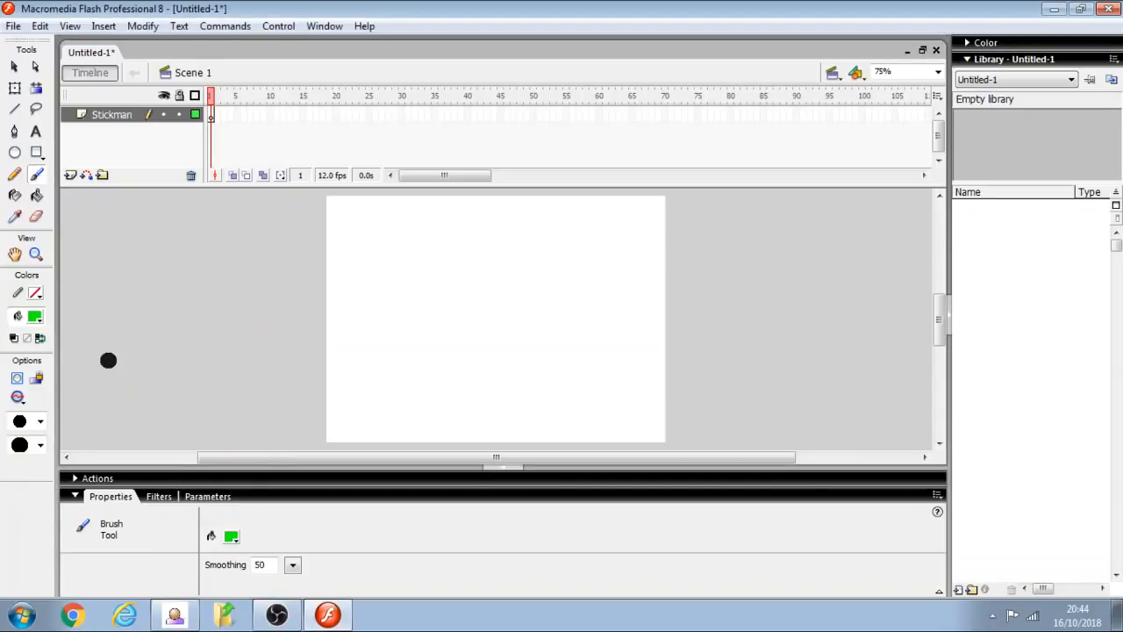
{"action": "left_click", "coordinate": [40, 422]}
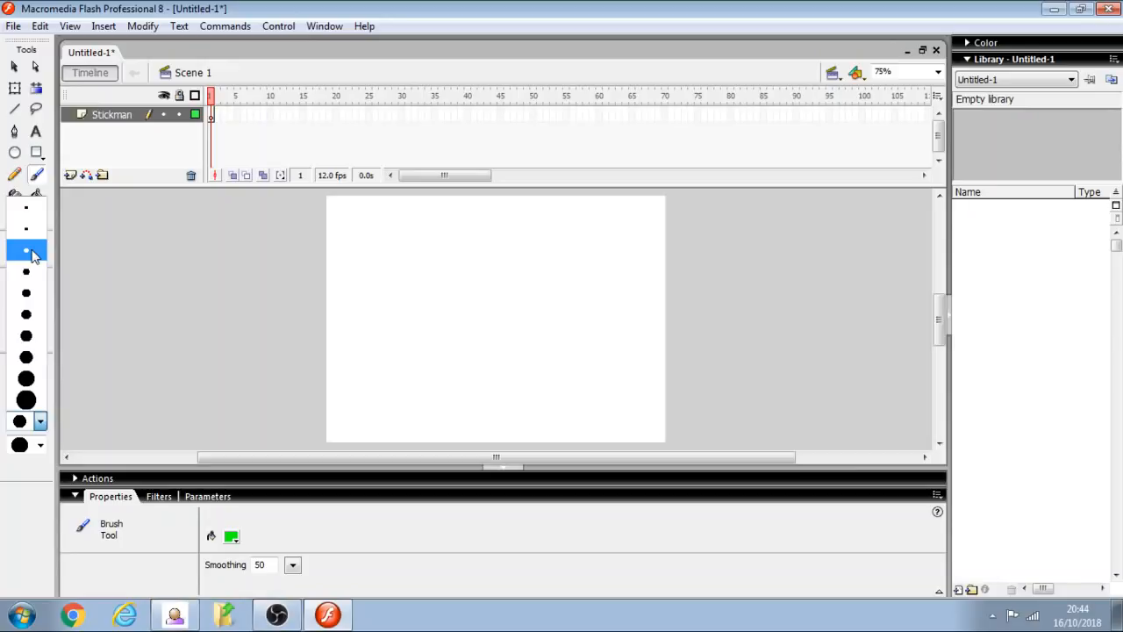
{"action": "left_click", "coordinate": [32, 255]}
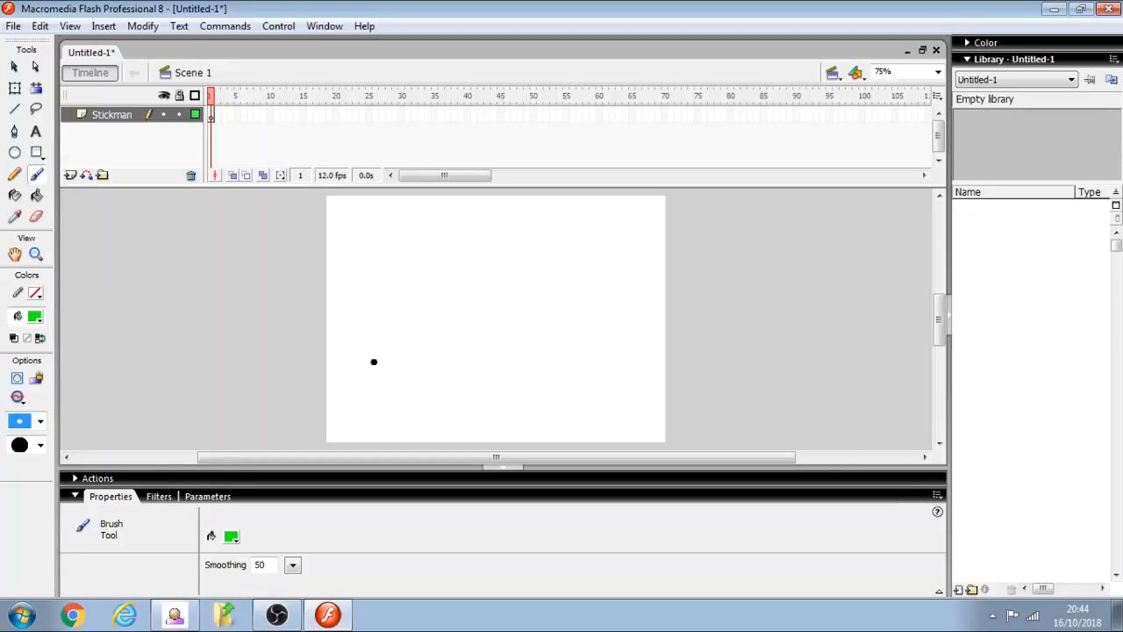
{"action": "mouse_move", "coordinate": [374, 361]}
{"action": "left_mouse_down"}
{"action": "mouse_move", "coordinate": [361, 377]}
{"action": "mouse_move", "coordinate": [378, 388]}
{"action": "mouse_move", "coordinate": [387, 379]}
{"action": "mouse_move", "coordinate": [374, 361]}
{"action": "mouse_move", "coordinate": [373, 422]}
{"action": "mouse_move", "coordinate": [355, 439]}
{"action": "mouse_move", "coordinate": [390, 435]}
{"action": "mouse_move", "coordinate": [390, 398]}
{"action": "mouse_move", "coordinate": [352, 388]}
{"action": "left_mouse_up"}
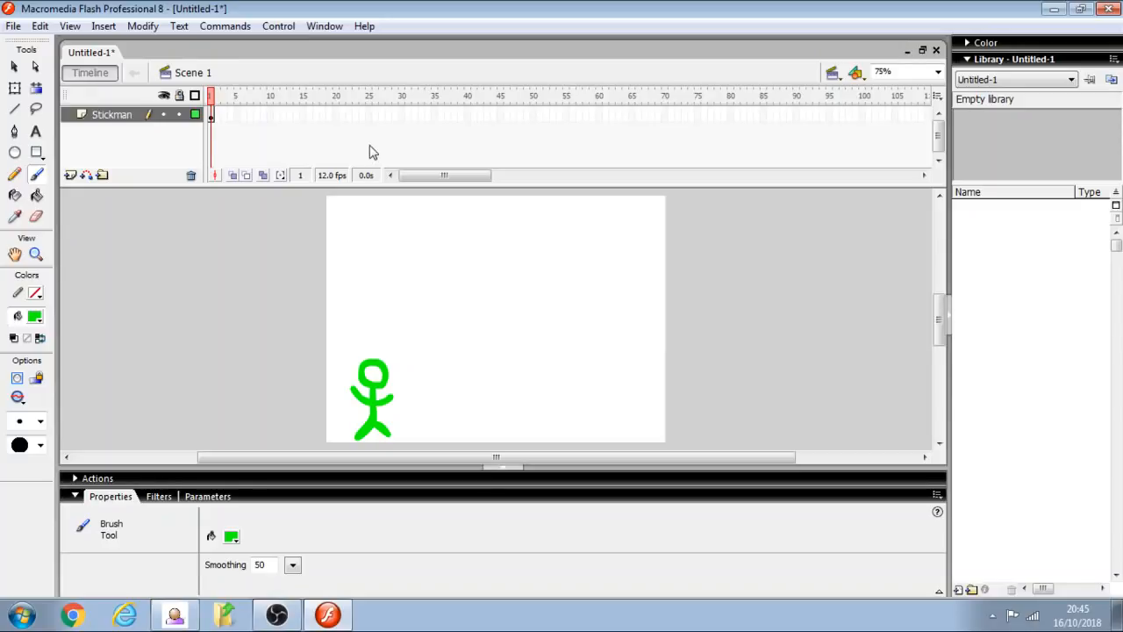
- Insert a blank keyframe at frame 5, turn on onion skinning, and draw the stick figure slightly further right
{"action": "left_click", "coordinate": [237, 116]}
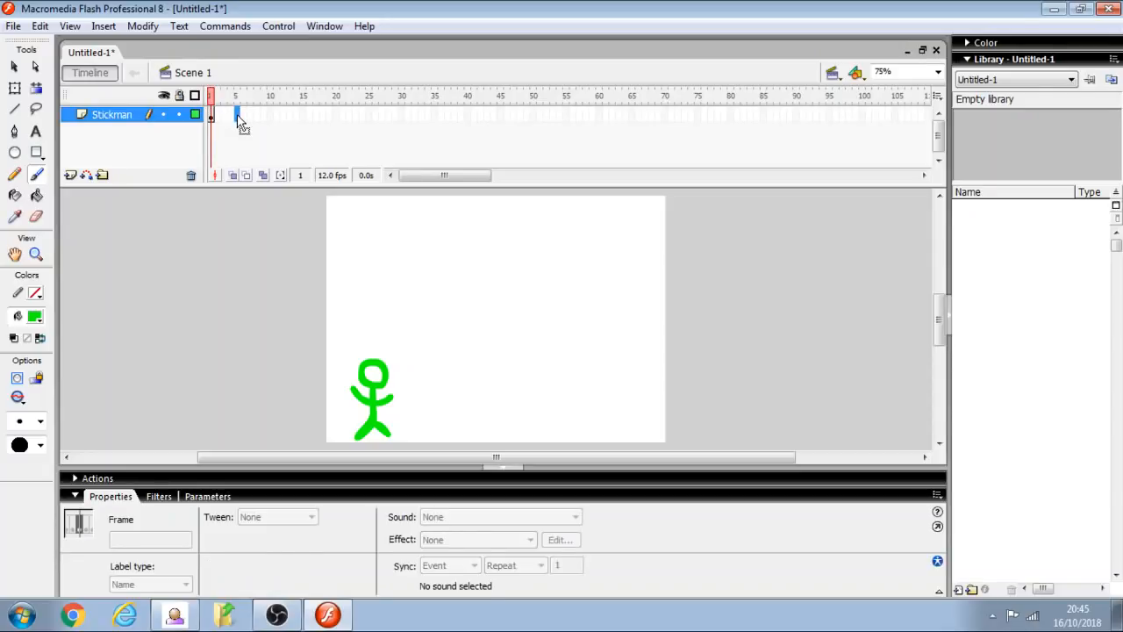
{"action": "right_click", "coordinate": [241, 119]}
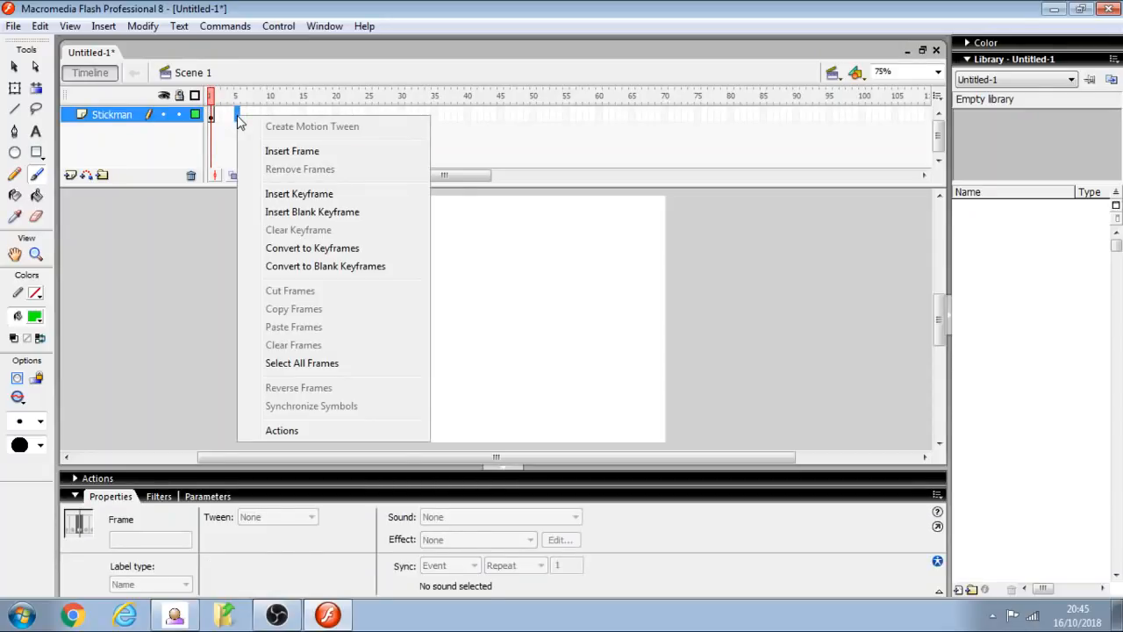
{"action": "left_click", "coordinate": [294, 215]}
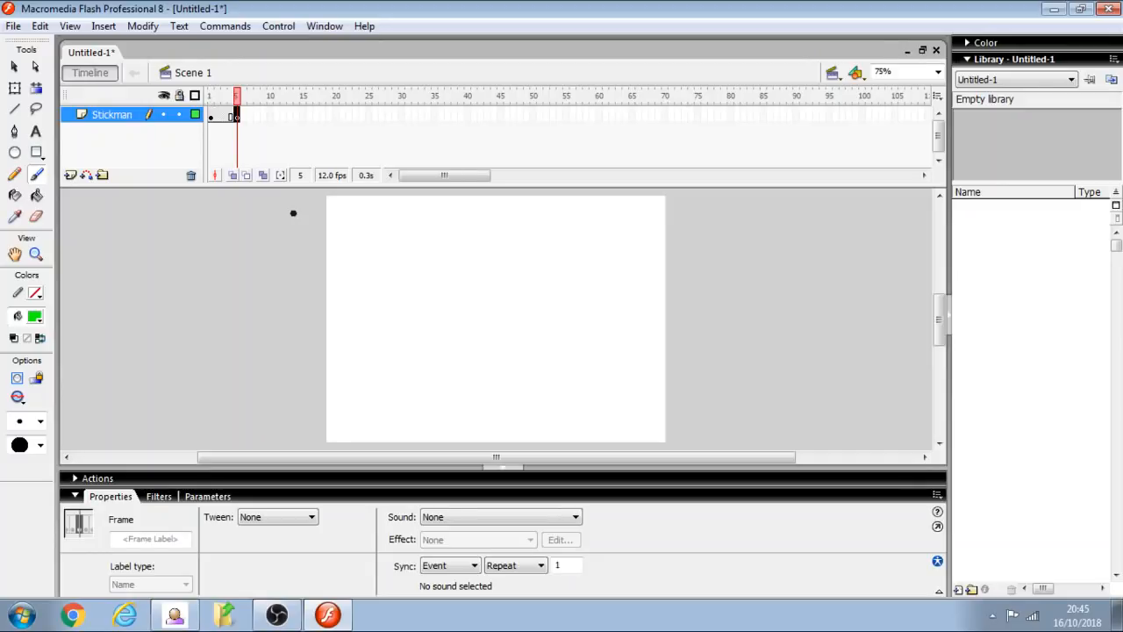
{"action": "left_click", "coordinate": [248, 175]}
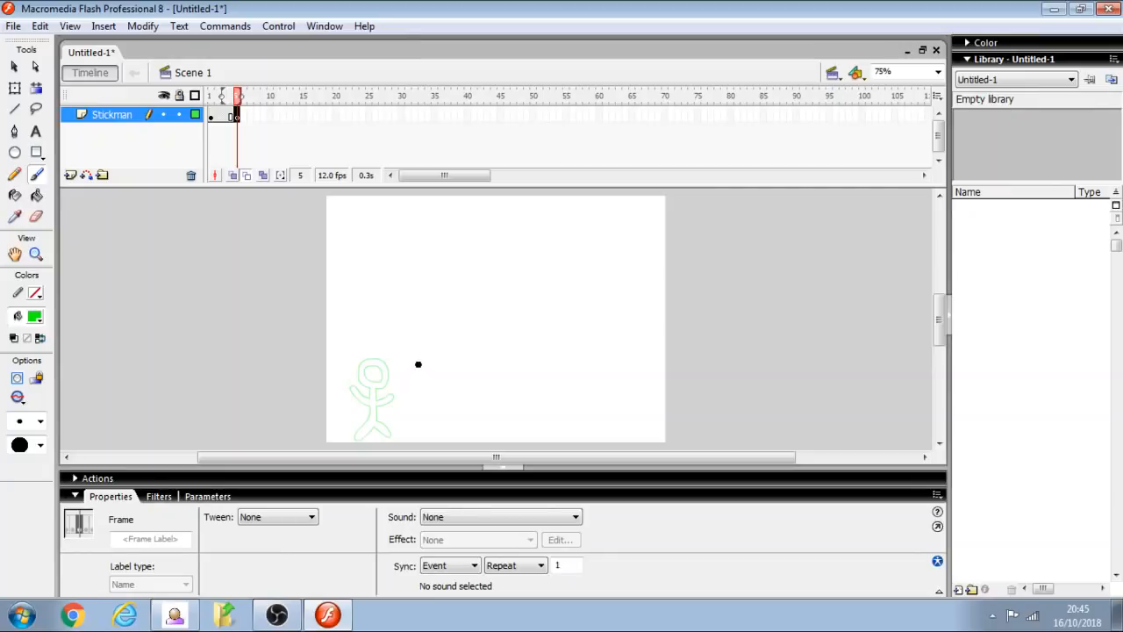
{"action": "mouse_move", "coordinate": [405, 365]}
{"action": "left_mouse_down"}
{"action": "mouse_move", "coordinate": [396, 384]}
{"action": "mouse_move", "coordinate": [411, 392]}
{"action": "mouse_move", "coordinate": [422, 381]}
{"action": "mouse_move", "coordinate": [401, 365]}
{"action": "mouse_move", "coordinate": [420, 433]}
{"action": "mouse_move", "coordinate": [407, 437]}
{"action": "mouse_move", "coordinate": [431, 405]}
{"action": "mouse_move", "coordinate": [390, 409]}
{"action": "left_mouse_up"}
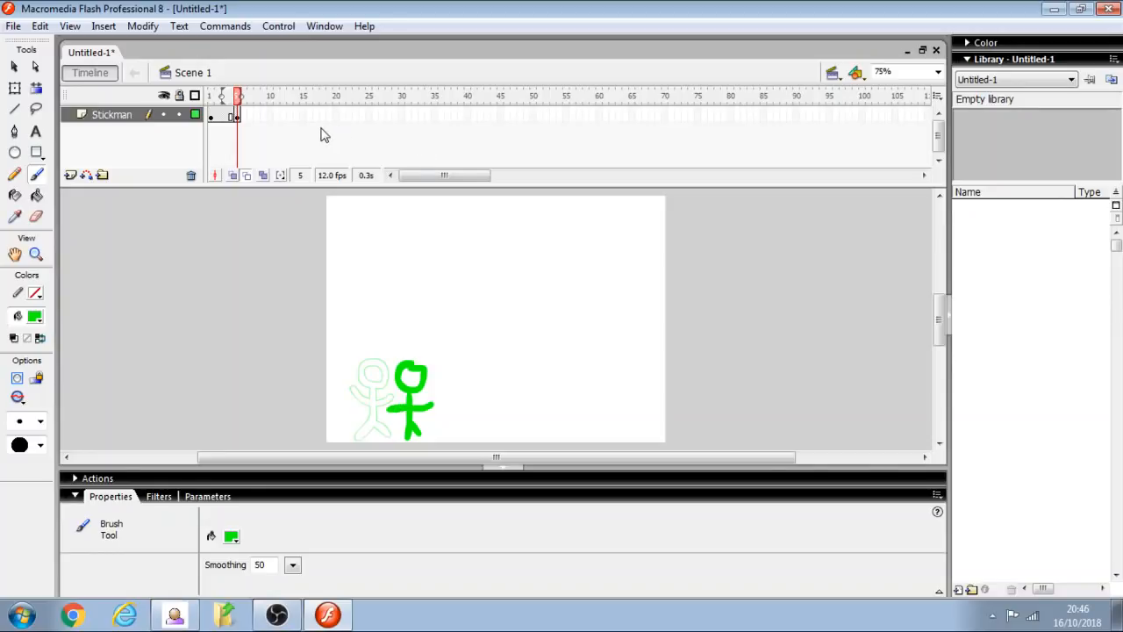
- Insert a blank keyframe at frame 10 and draw the stick figure another step to the right
{"action": "left_click", "coordinate": [271, 116]}
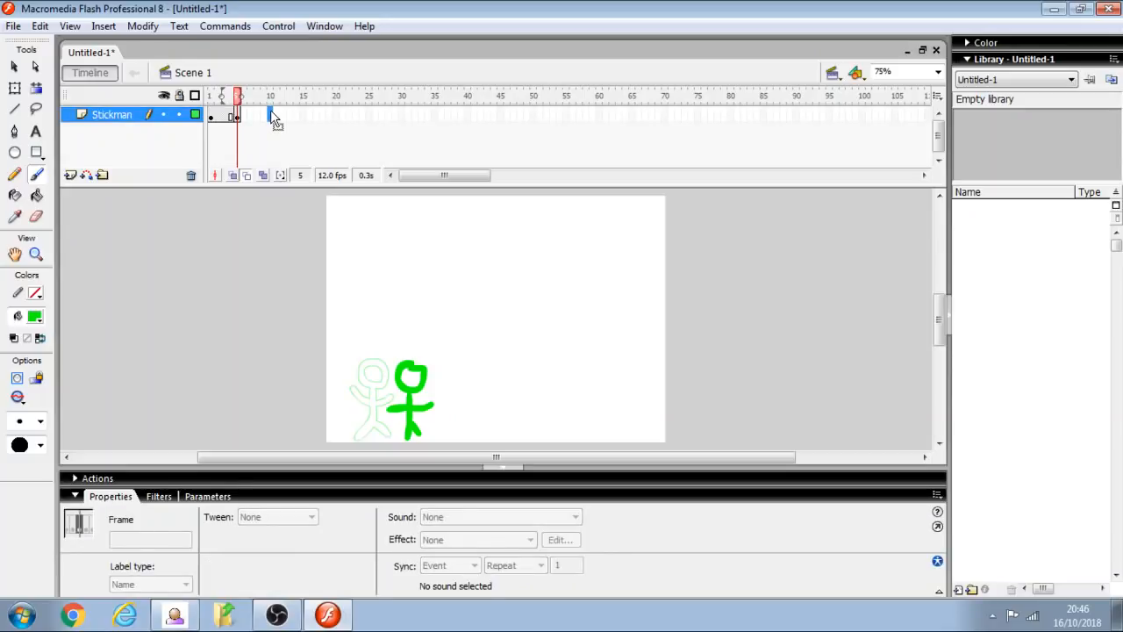
{"action": "right_click", "coordinate": [273, 118]}
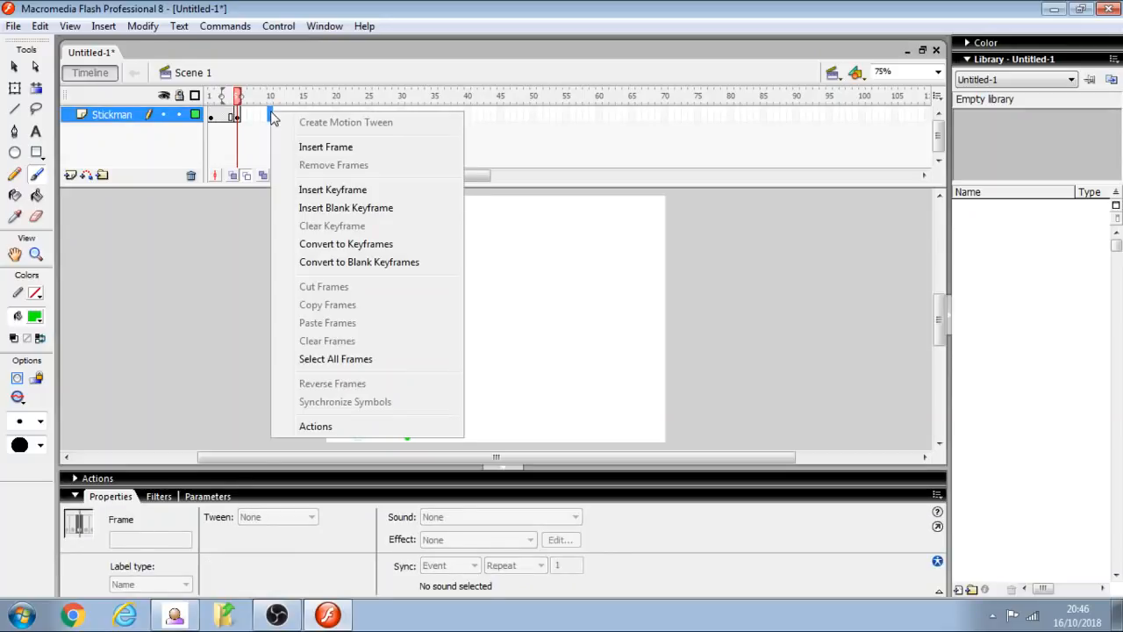
{"action": "left_click", "coordinate": [333, 207]}
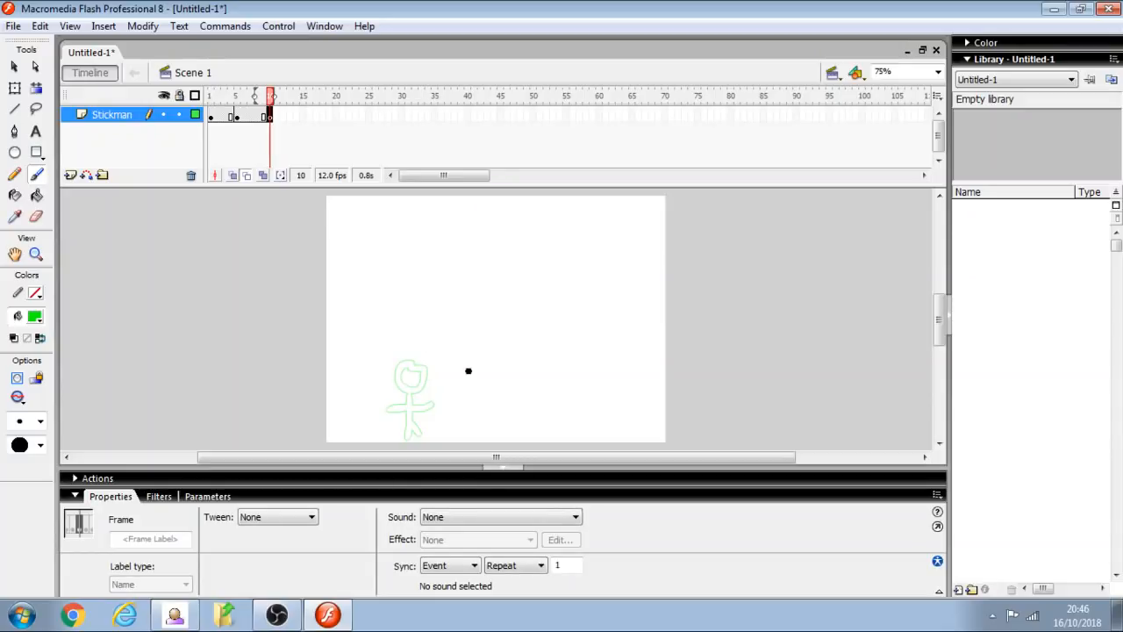
{"action": "mouse_move", "coordinate": [455, 365]}
{"action": "left_mouse_down"}
{"action": "mouse_move", "coordinate": [438, 372]}
{"action": "mouse_move", "coordinate": [449, 393]}
{"action": "mouse_move", "coordinate": [465, 381]}
{"action": "mouse_move", "coordinate": [453, 365]}
{"action": "mouse_move", "coordinate": [441, 433]}
{"action": "mouse_move", "coordinate": [451, 422]}
{"action": "mouse_move", "coordinate": [464, 436]}
{"action": "mouse_move", "coordinate": [470, 413]}
{"action": "mouse_move", "coordinate": [435, 409]}
{"action": "left_mouse_up"}
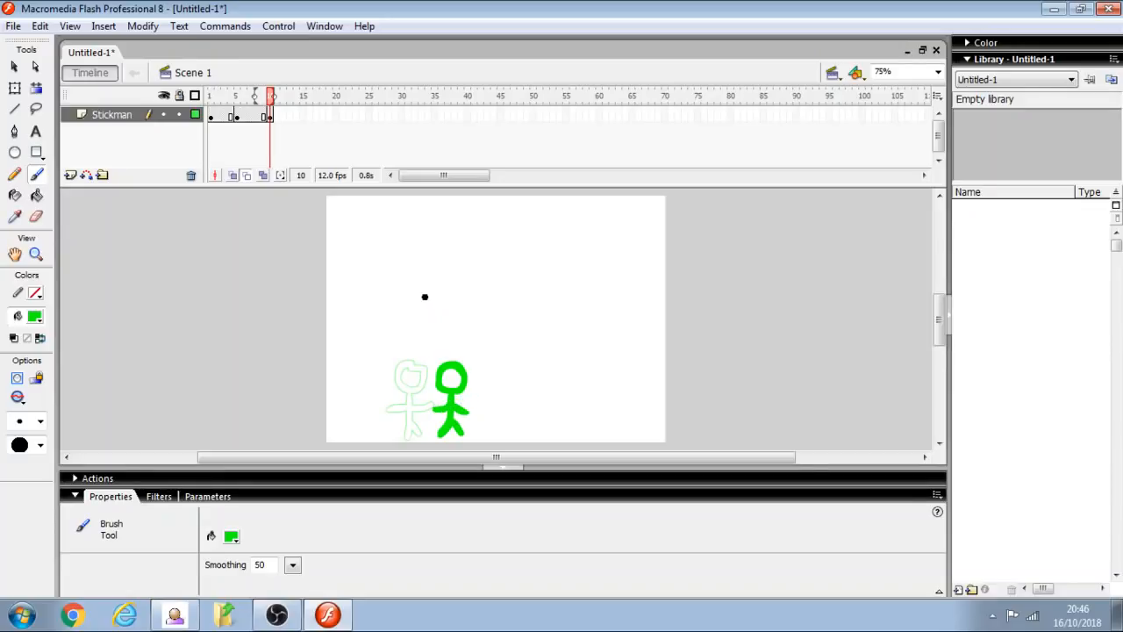
- Insert a blank keyframe at frame 15 and draw the stick figure a step further right
{"action": "left_click", "coordinate": [305, 116]}
{"action": "right_click", "coordinate": [307, 120]}
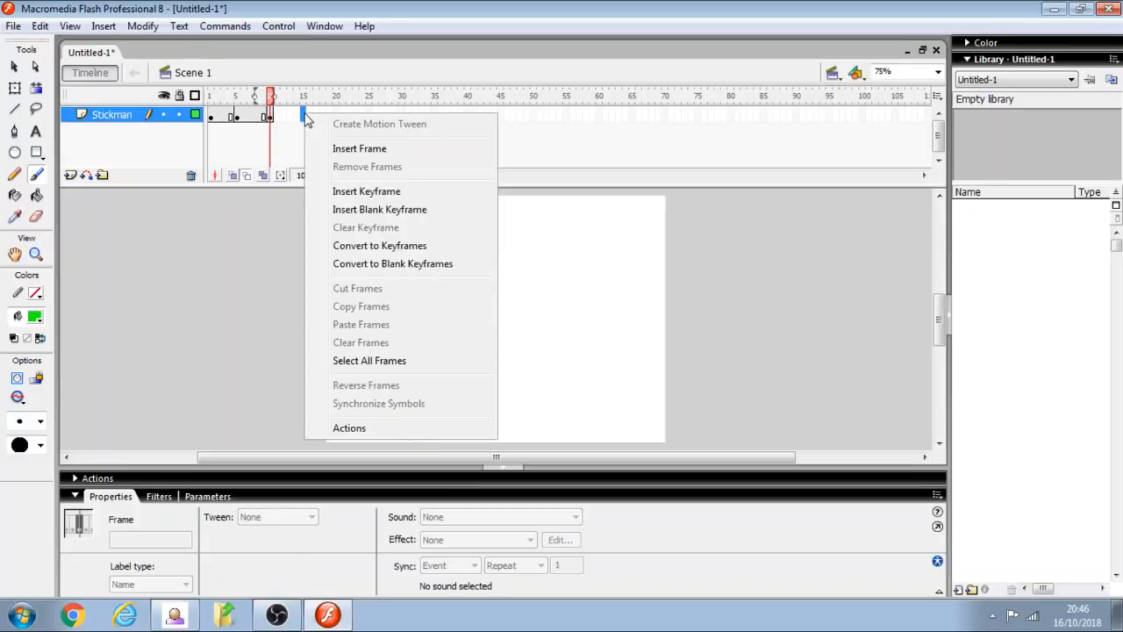
{"action": "left_click", "coordinate": [376, 210]}
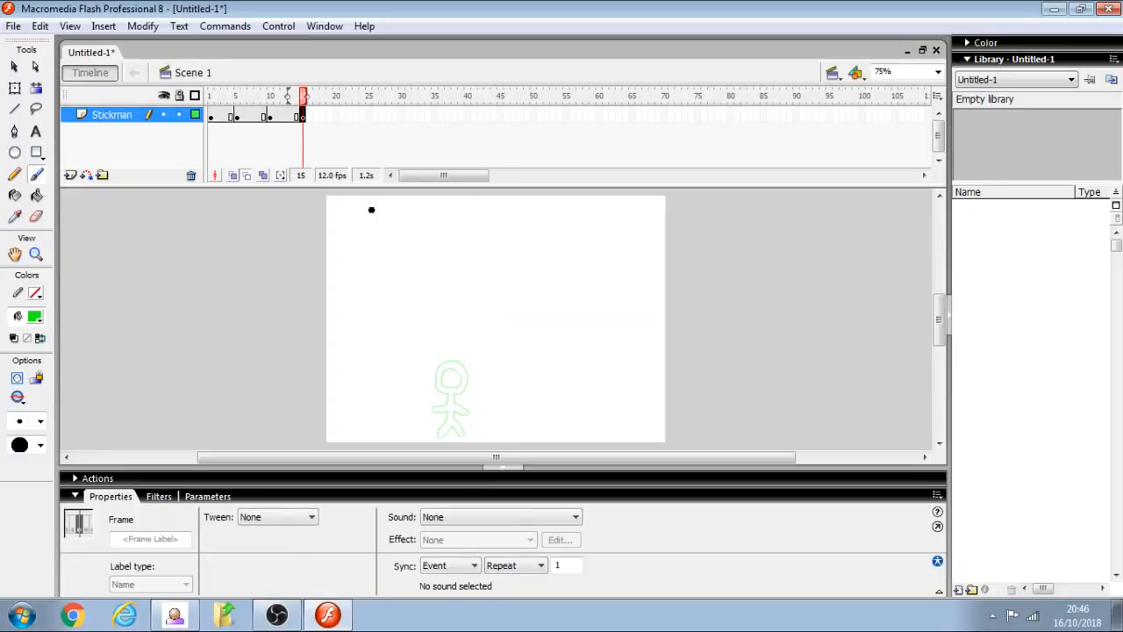
{"action": "mouse_move", "coordinate": [494, 363]}
{"action": "left_mouse_down"}
{"action": "mouse_move", "coordinate": [482, 369]}
{"action": "mouse_move", "coordinate": [488, 390]}
{"action": "mouse_move", "coordinate": [510, 386]}
{"action": "mouse_move", "coordinate": [498, 367]}
{"action": "mouse_move", "coordinate": [500, 441]}
{"action": "mouse_move", "coordinate": [516, 439]}
{"action": "mouse_move", "coordinate": [516, 423]}
{"action": "mouse_move", "coordinate": [484, 405]}
{"action": "left_mouse_up"}
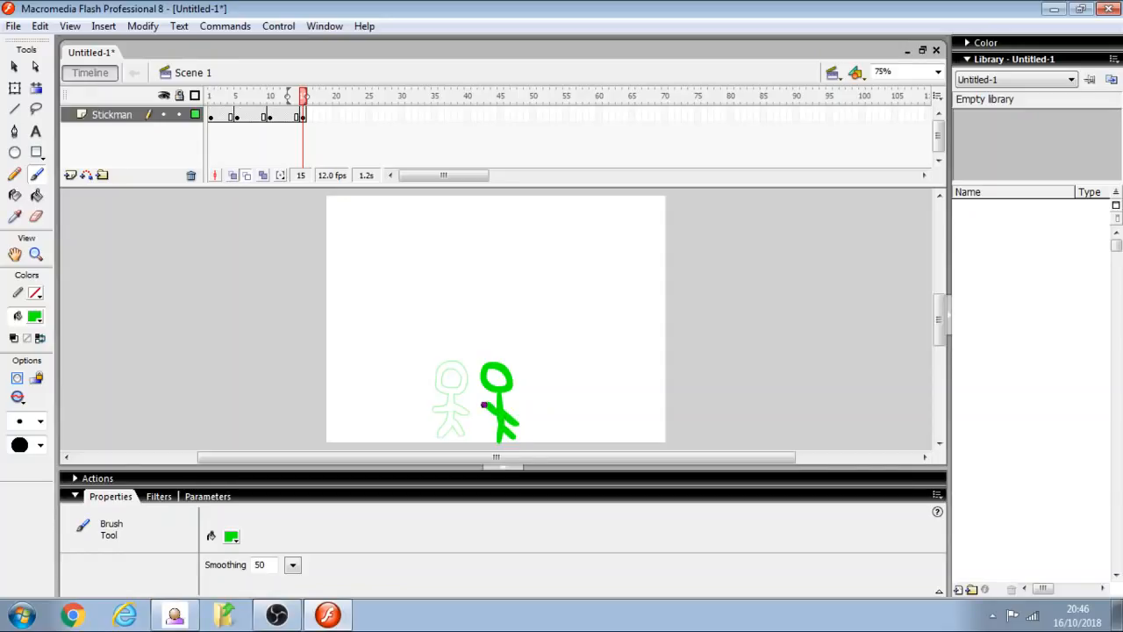
- Insert a blank keyframe at frame 20 and draw the stick figure further along to the right
{"action": "left_click", "coordinate": [336, 115]}
{"action": "right_click", "coordinate": [337, 115]}
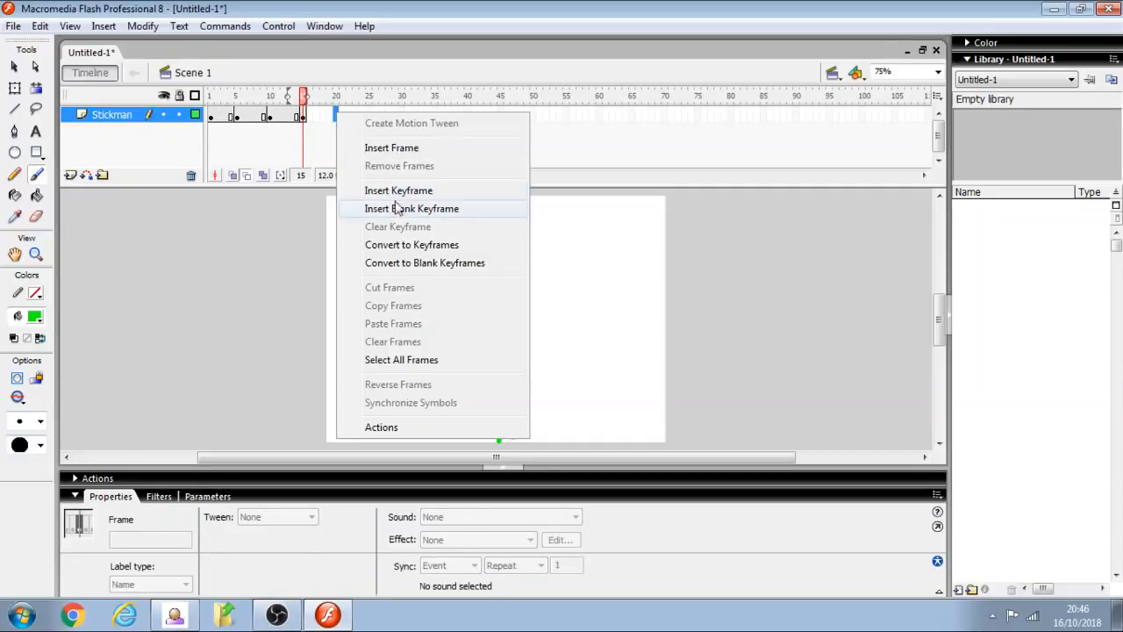
{"action": "left_click", "coordinate": [428, 208]}
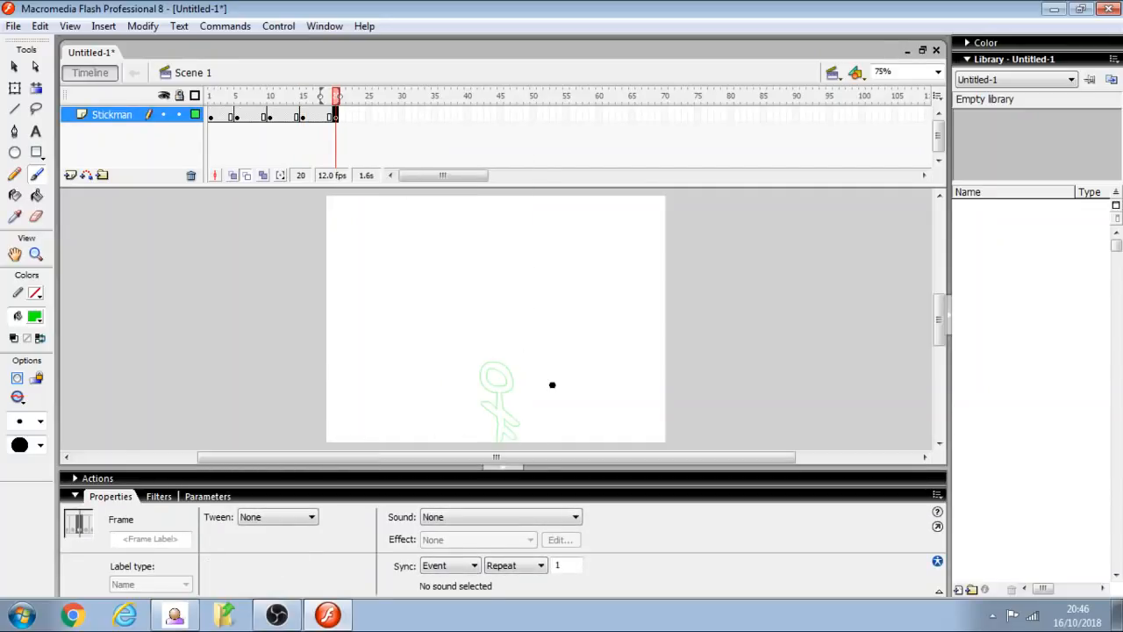
{"action": "mouse_move", "coordinate": [540, 366]}
{"action": "left_mouse_down"}
{"action": "mouse_move", "coordinate": [526, 381]}
{"action": "mouse_move", "coordinate": [541, 390]}
{"action": "left_mouse_up"}
{"action": "mouse_move", "coordinate": [549, 382]}
{"action": "left_mouse_down"}
{"action": "mouse_move", "coordinate": [532, 437]}
{"action": "mouse_move", "coordinate": [537, 427]}
{"action": "mouse_move", "coordinate": [546, 436]}
{"action": "mouse_move", "coordinate": [539, 414]}
{"action": "mouse_move", "coordinate": [529, 407]}
{"action": "left_mouse_up"}
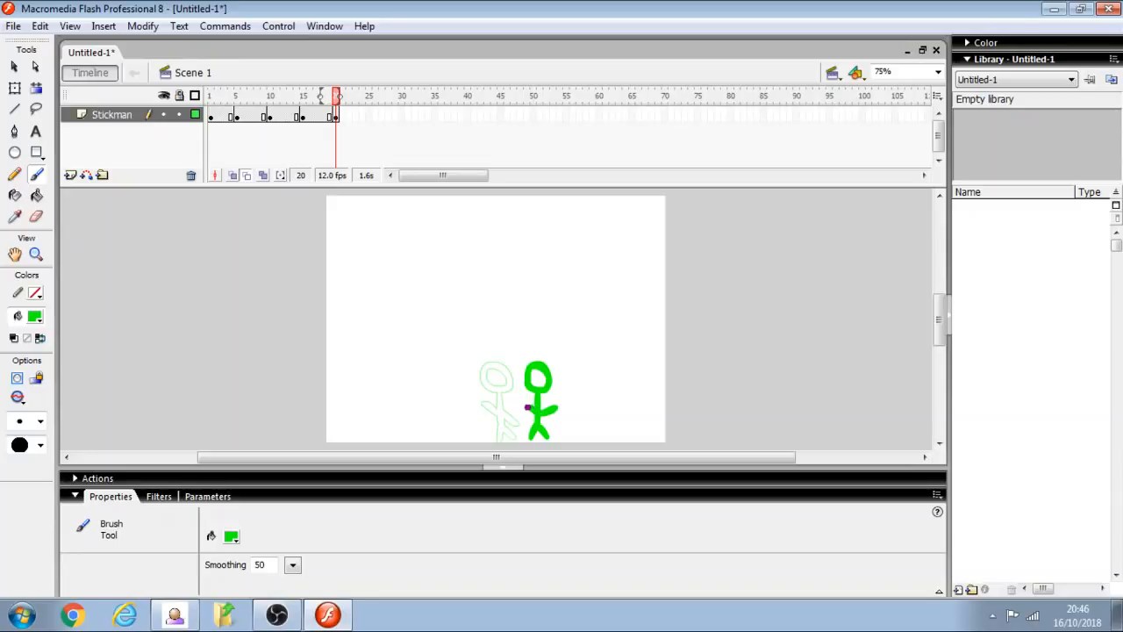
- Insert a blank keyframe at frame 25 and draw the stick figure another step to the right
{"action": "left_click", "coordinate": [369, 115]}
{"action": "right_click", "coordinate": [368, 111]}
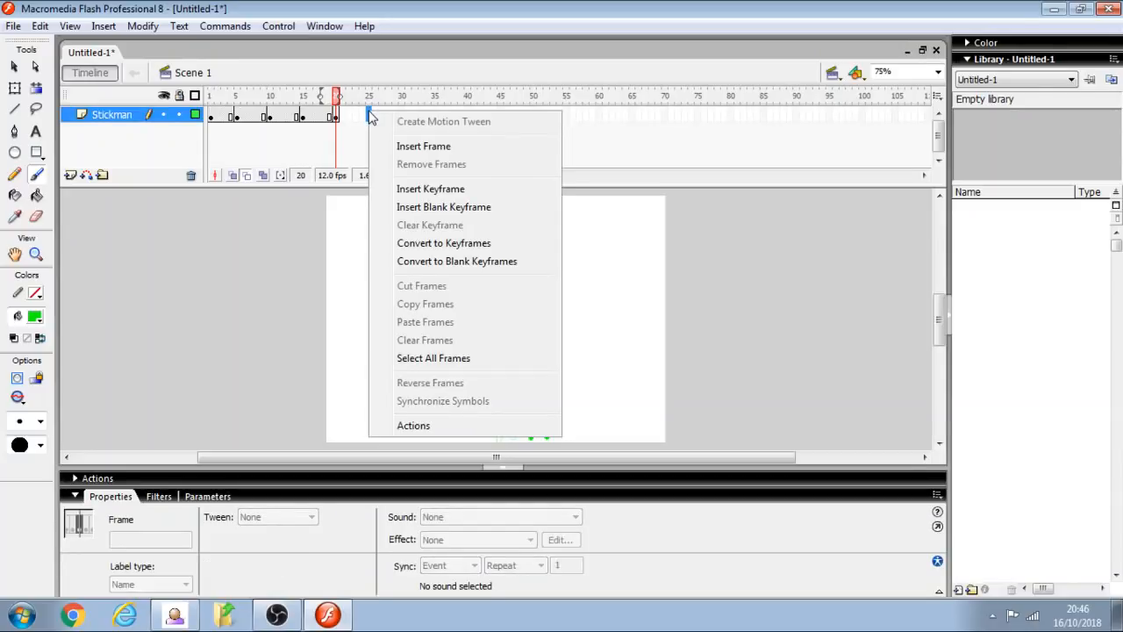
{"action": "left_click", "coordinate": [437, 206]}
{"action": "mouse_move", "coordinate": [580, 364]}
{"action": "left_mouse_down"}
{"action": "mouse_move", "coordinate": [566, 368]}
{"action": "mouse_move", "coordinate": [566, 388]}
{"action": "mouse_move", "coordinate": [586, 389]}
{"action": "mouse_move", "coordinate": [592, 378]}
{"action": "mouse_move", "coordinate": [577, 365]}
{"action": "mouse_move", "coordinate": [572, 439]}
{"action": "mouse_move", "coordinate": [596, 437]}
{"action": "mouse_move", "coordinate": [595, 389]}
{"action": "left_mouse_up"}
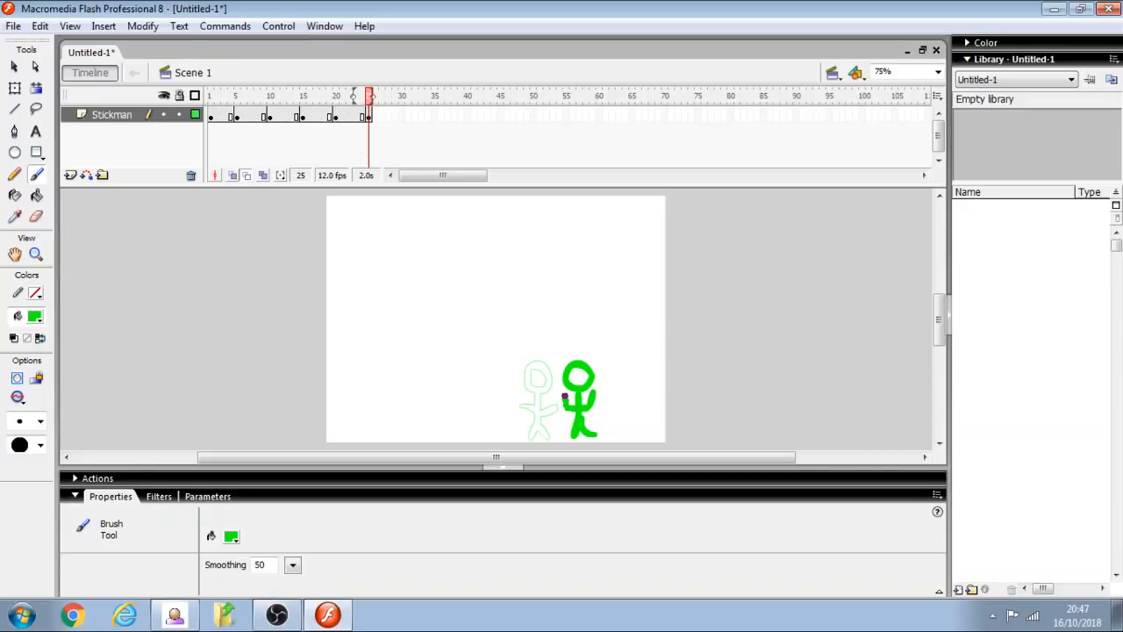
- Insert a blank keyframe at frame 30, draw the stick figure near the stage's right edge, and play the animation
{"action": "left_click", "coordinate": [403, 117]}
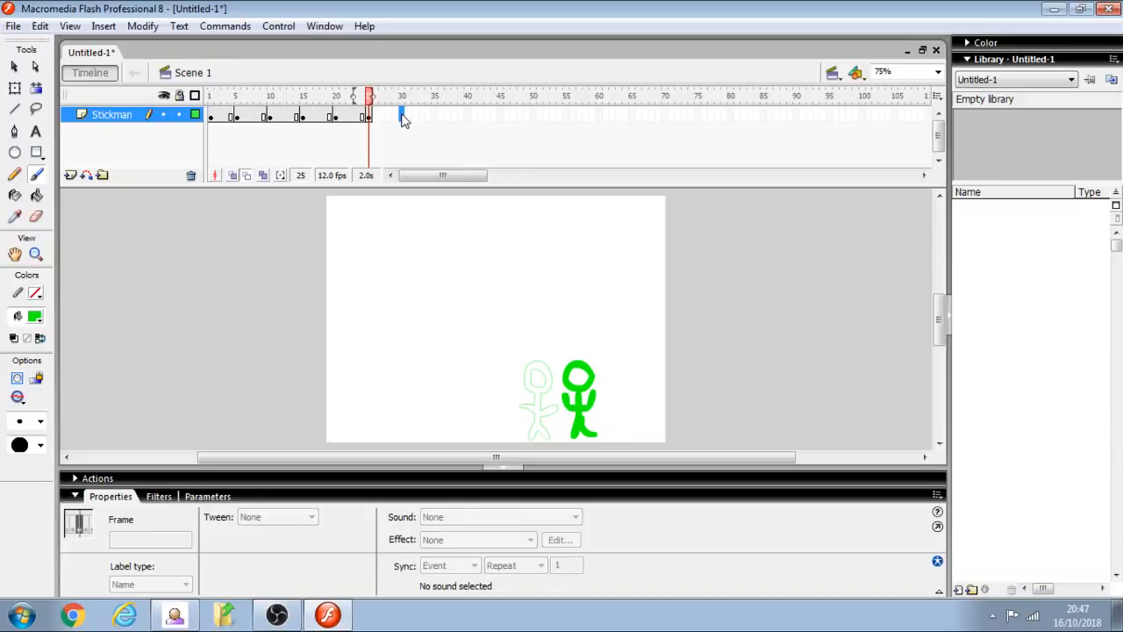
{"action": "right_click", "coordinate": [403, 117]}
{"action": "left_click", "coordinate": [471, 211]}
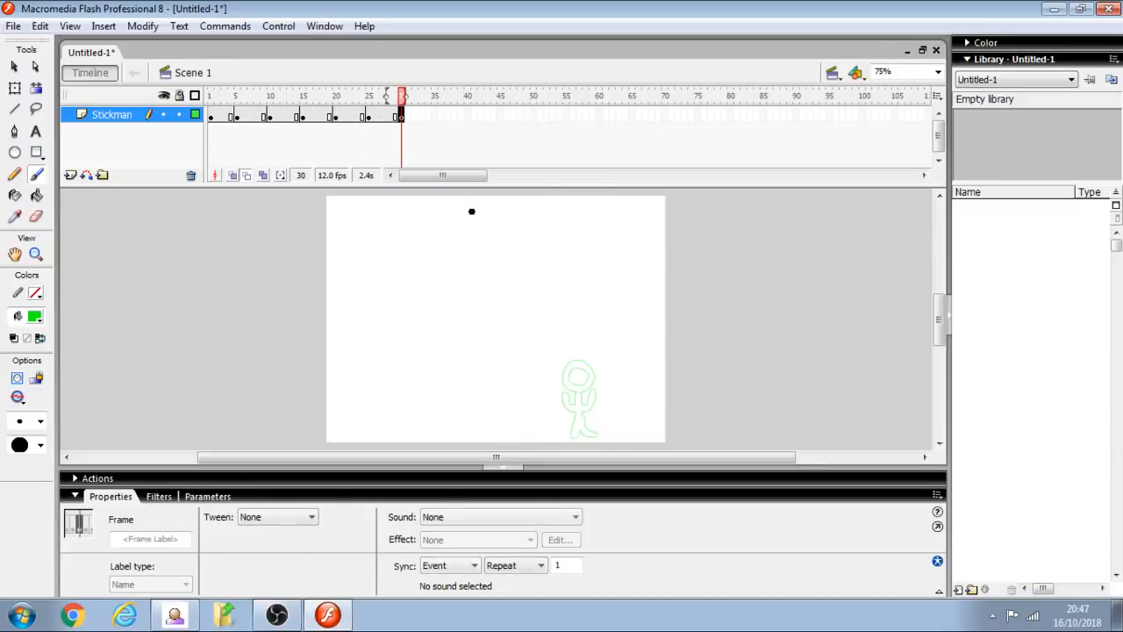
{"action": "mouse_move", "coordinate": [622, 365]}
{"action": "left_mouse_down"}
{"action": "mouse_move", "coordinate": [628, 392]}
{"action": "mouse_move", "coordinate": [633, 374]}
{"action": "mouse_move", "coordinate": [620, 365]}
{"action": "mouse_move", "coordinate": [612, 437]}
{"action": "mouse_move", "coordinate": [624, 424]}
{"action": "mouse_move", "coordinate": [633, 433]}
{"action": "mouse_move", "coordinate": [642, 400]}
{"action": "left_mouse_up"}
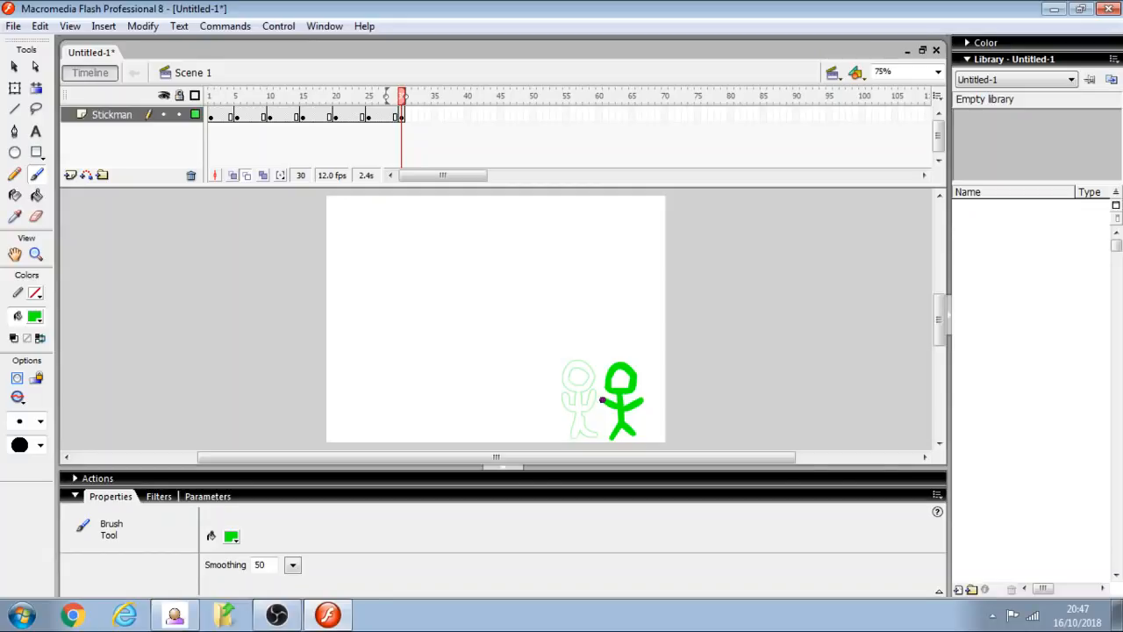
{"action": "key", "text": "Return"}
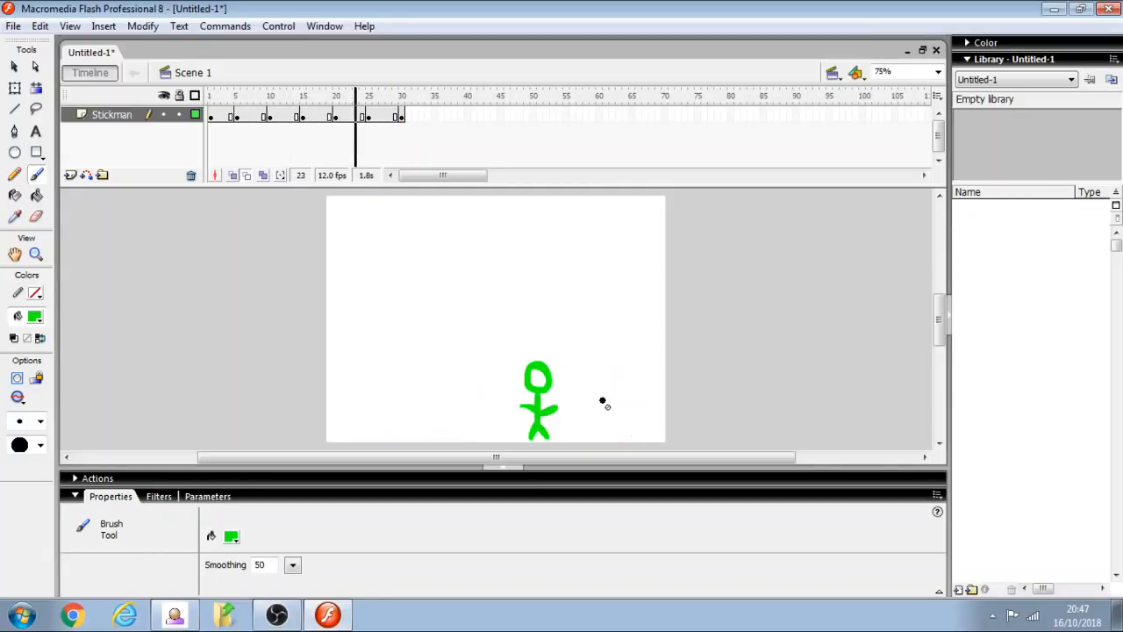